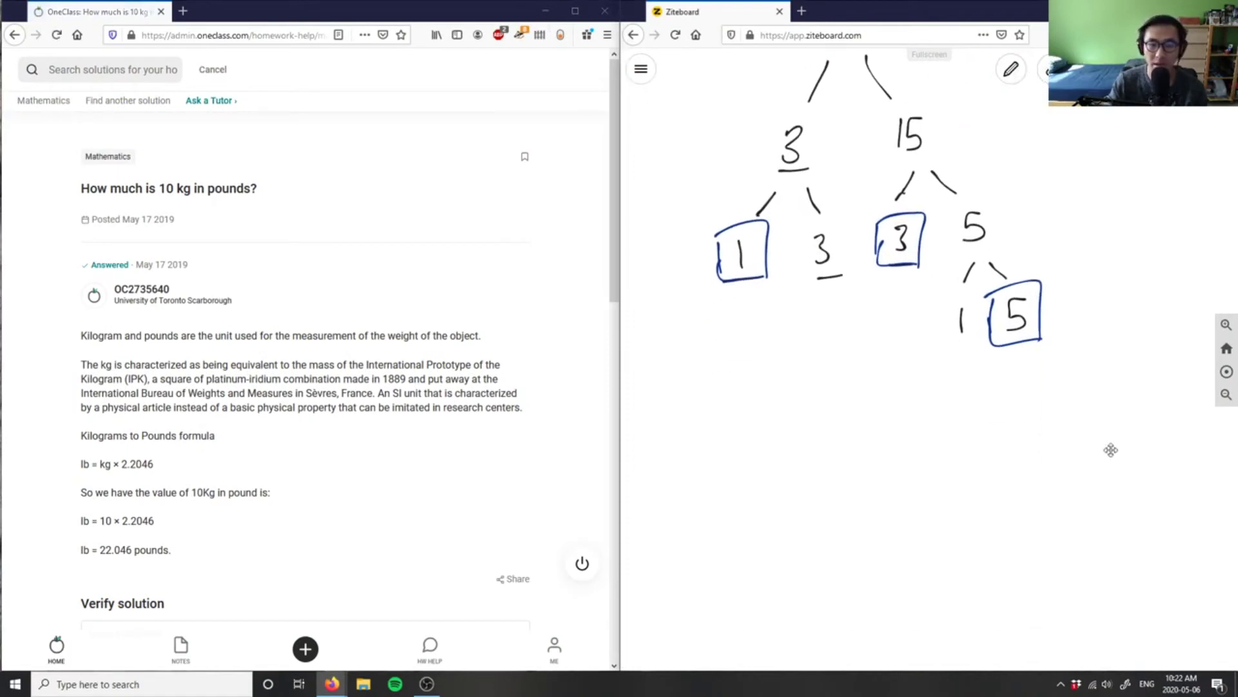
- Pan the earlier factor-tree drawing off the canvas to leave a blank board area
drag(1111, 449, 1111, 137)
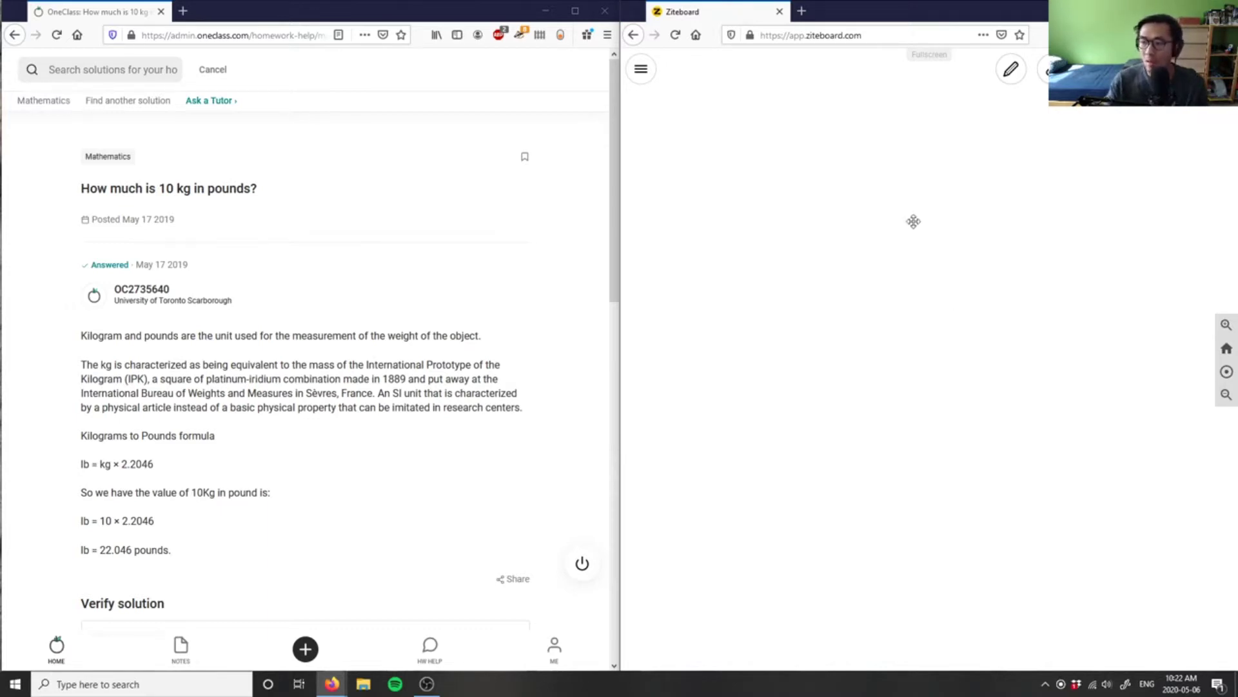
click(1010, 72)
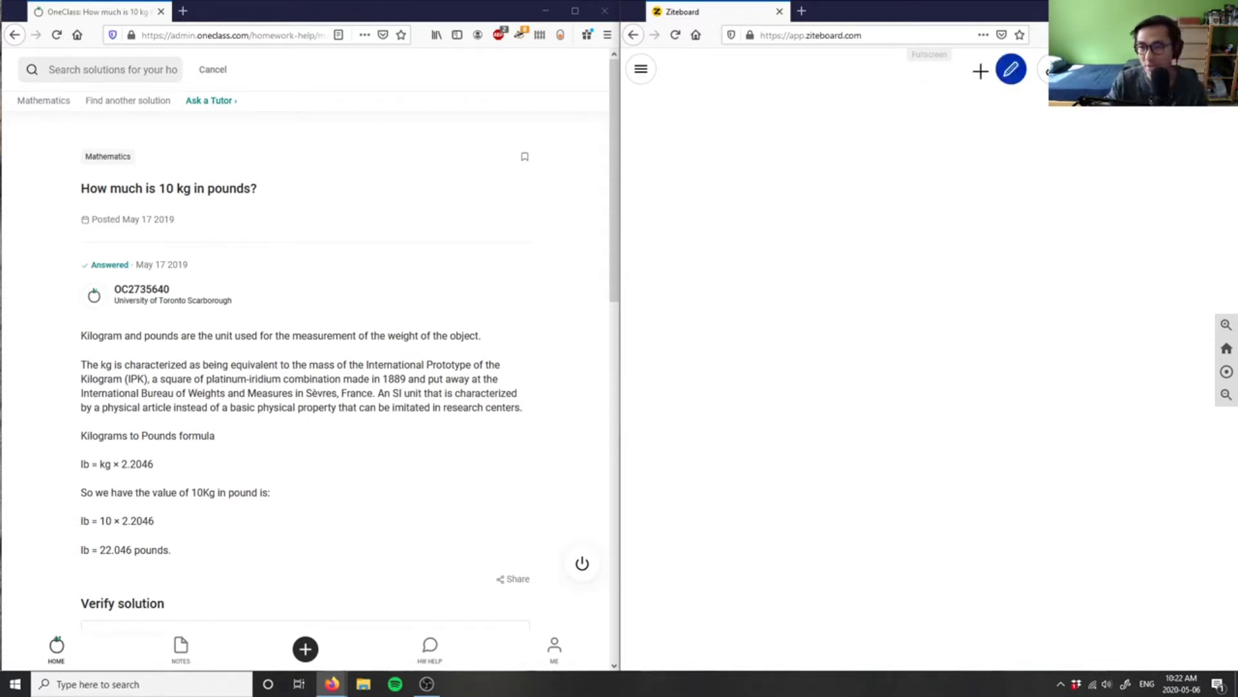
- Handwrite '6) What is 10kg in pounds?' in pencil across the top of the board
click(1009, 70)
click(983, 202)
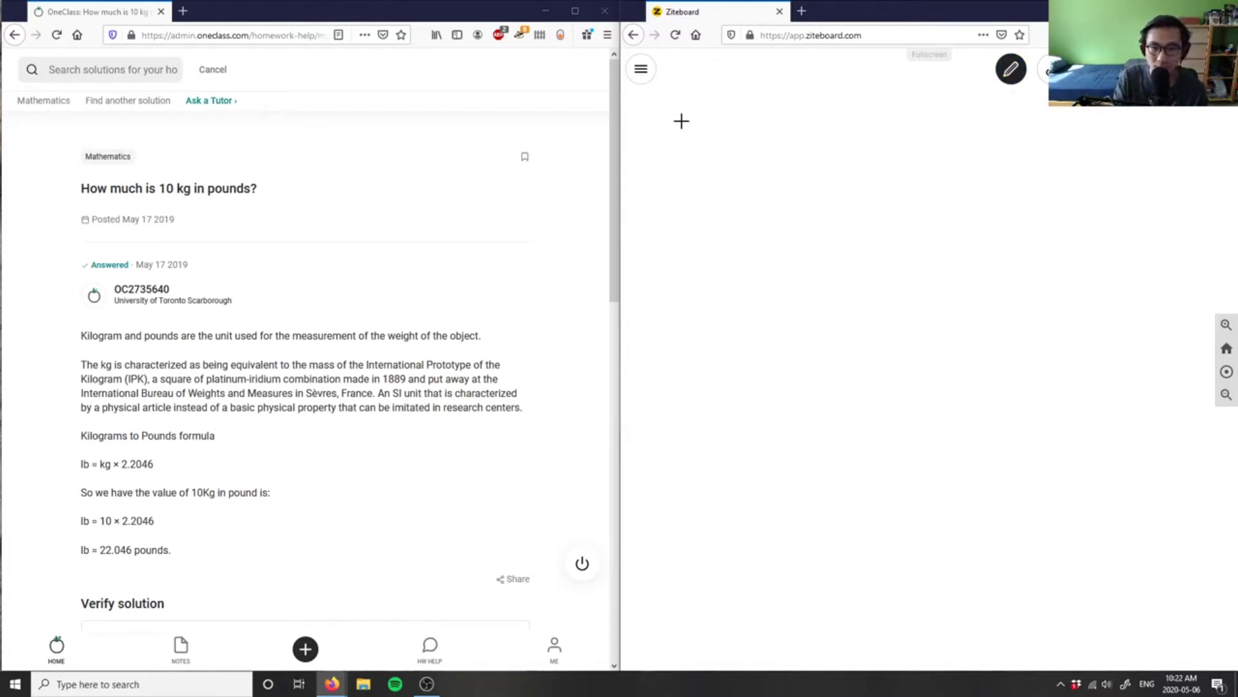
drag(664, 163, 662, 187)
drag(680, 161, 685, 206)
mouse_move(715, 165)
mouse_down()
mouse_move(716, 208)
mouse_move(741, 169)
mouse_move(814, 197)
mouse_move(892, 193)
mouse_up()
mouse_move(905, 182)
mouse_down()
mouse_move(897, 210)
mouse_move(937, 193)
mouse_move(934, 172)
mouse_up()
drag(944, 192, 977, 207)
drag(978, 177, 1000, 182)
drag(1006, 180, 1033, 193)
mouse_move(1046, 180)
mouse_down()
mouse_move(1051, 166)
mouse_move(1040, 193)
mouse_up()
drag(1071, 169, 1079, 192)
click(1012, 69)
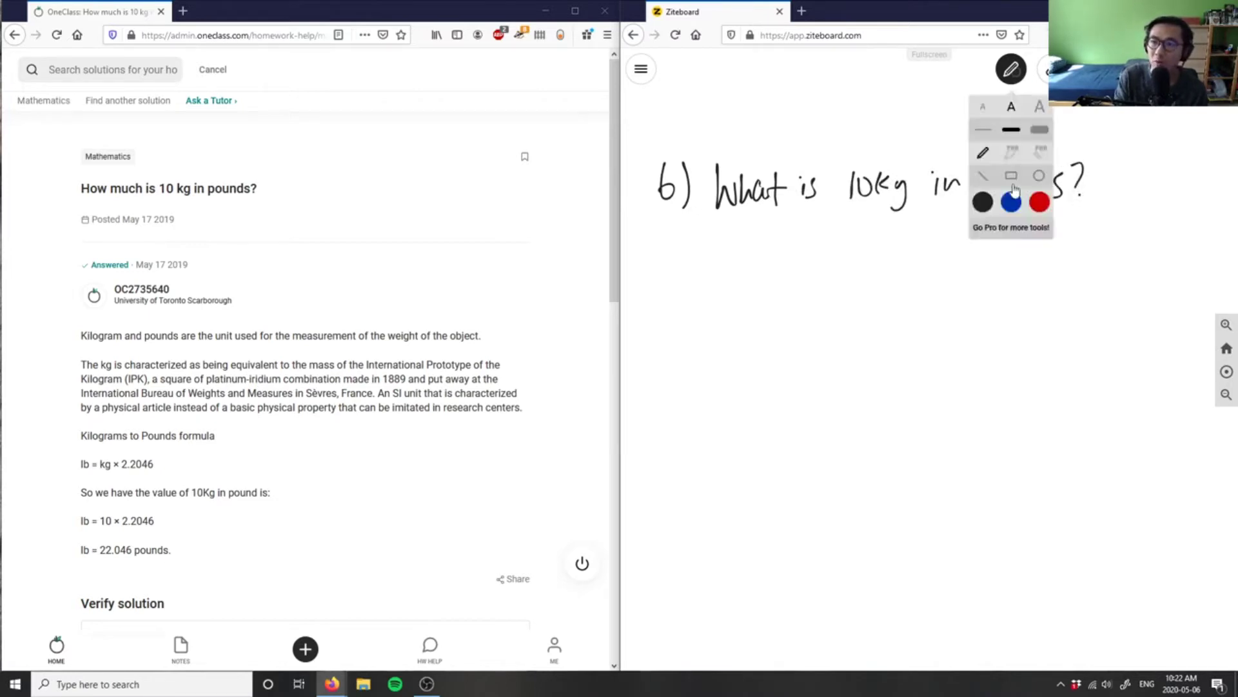
- Switch the ink to blue and undo the stray stroke across the g
click(1012, 200)
drag(891, 177, 906, 176)
key(ctrl+z)
- Write 'kg: Kilogram (metric)' and 'lb:' in blue beneath the question
drag(710, 253, 717, 270)
mouse_move(732, 257)
mouse_down()
mouse_move(731, 278)
mouse_move(743, 278)
mouse_up()
drag(758, 261, 747, 295)
click(776, 262)
click(776, 273)
drag(809, 250, 808, 276)
mouse_move(826, 247)
mouse_down()
mouse_move(829, 276)
mouse_move(858, 292)
mouse_move(879, 256)
mouse_up()
mouse_move(890, 261)
mouse_down()
mouse_move(896, 276)
mouse_move(1030, 274)
mouse_move(1010, 267)
mouse_move(1032, 261)
mouse_move(1055, 277)
mouse_up()
key(ctrl+z)
key(ctrl+z)
key(ctrl+z)
drag(1043, 258, 1062, 257)
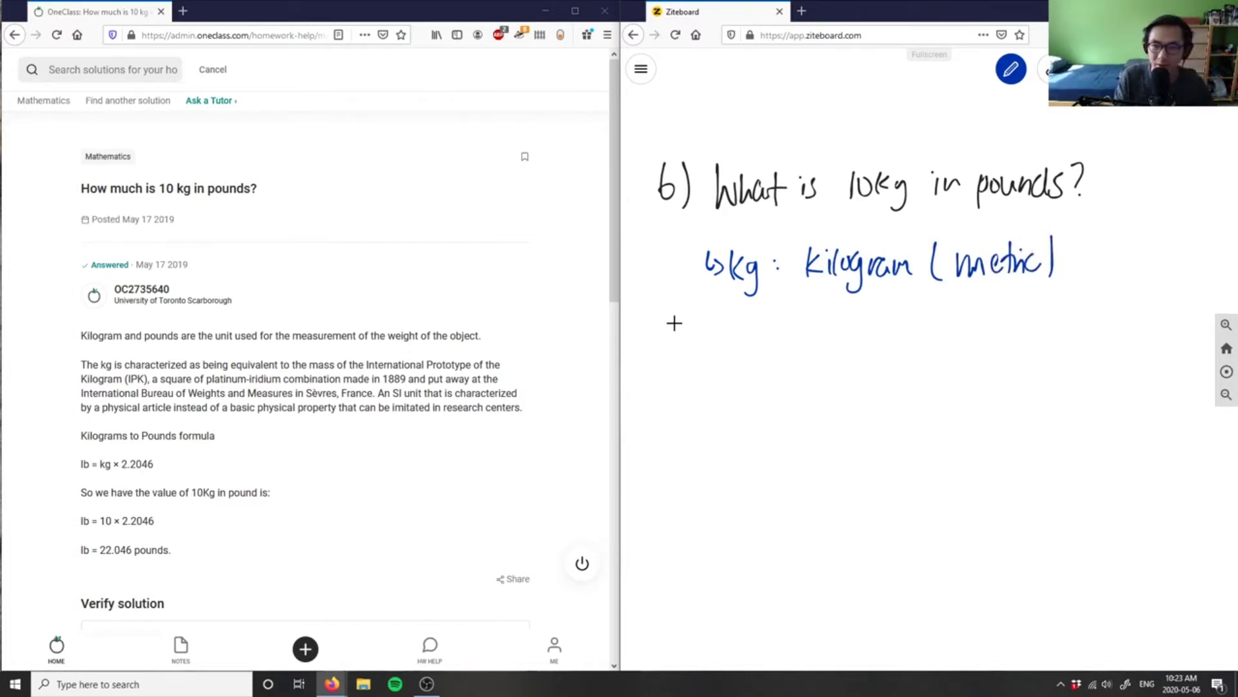
mouse_move(691, 333)
mouse_down()
mouse_move(702, 354)
mouse_move(729, 359)
mouse_move(874, 332)
mouse_move(932, 352)
mouse_move(1068, 332)
mouse_move(1071, 345)
mouse_up()
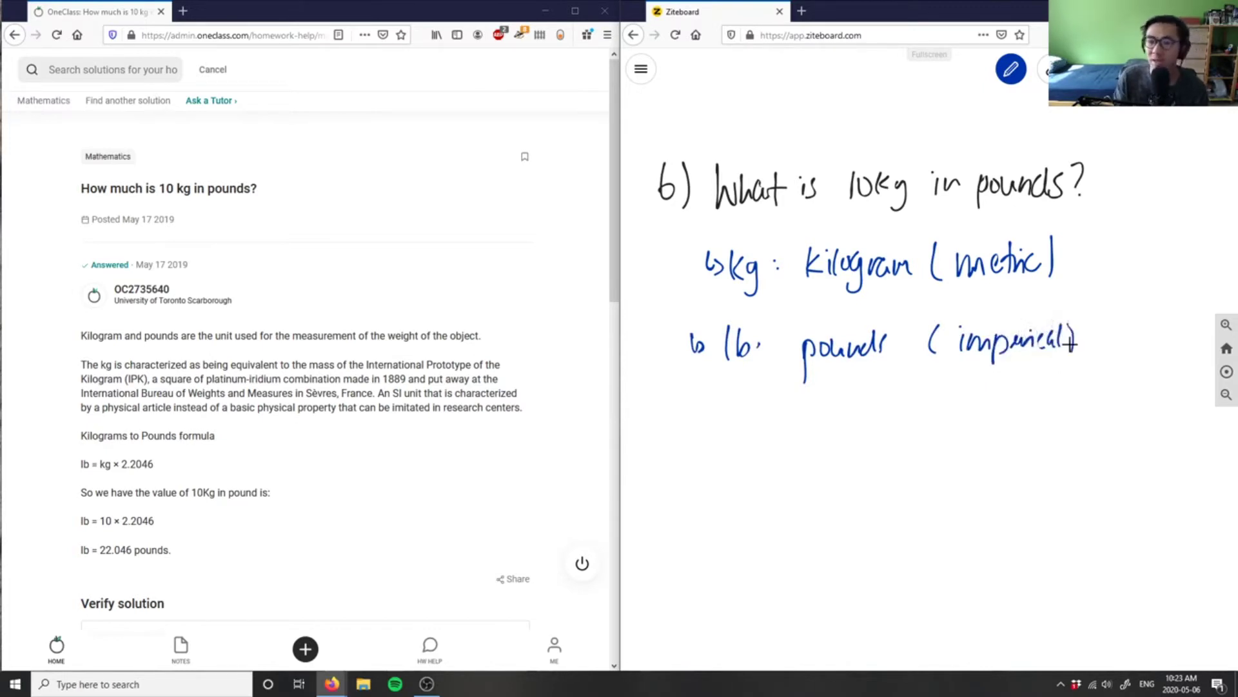
click(760, 358)
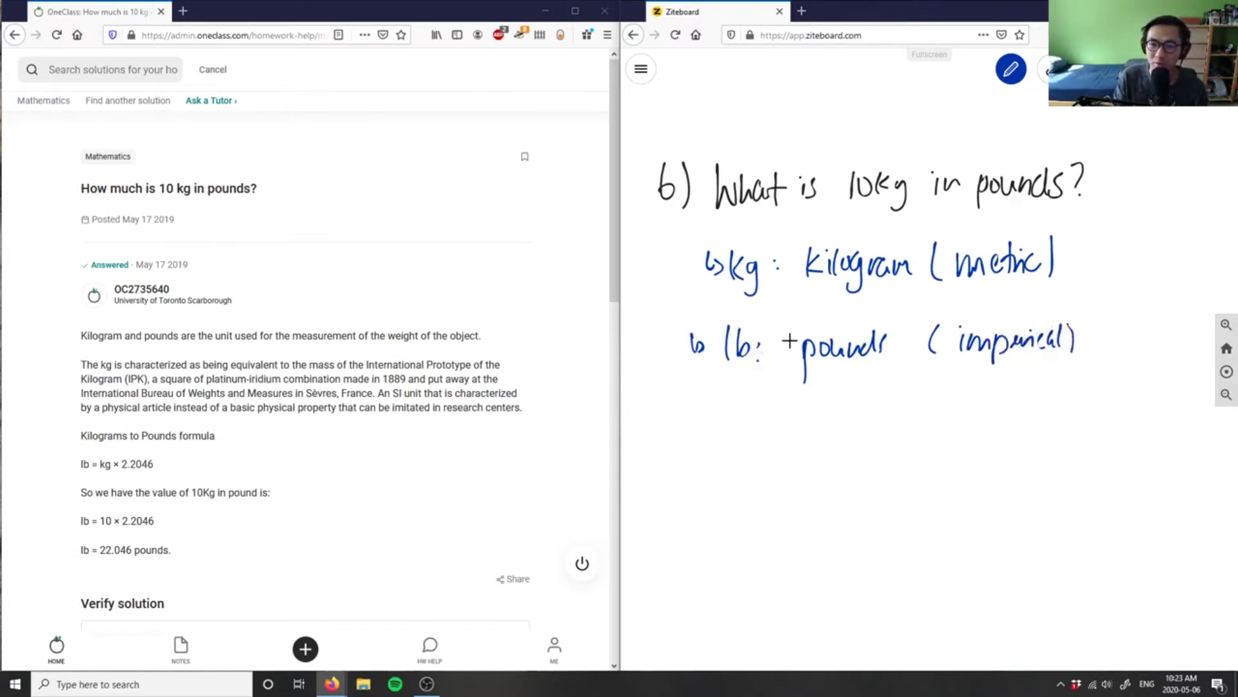
- Switch back to black ink and write '1kg = 2.20462 lb', redrawing the badly formed 4
click(1012, 76)
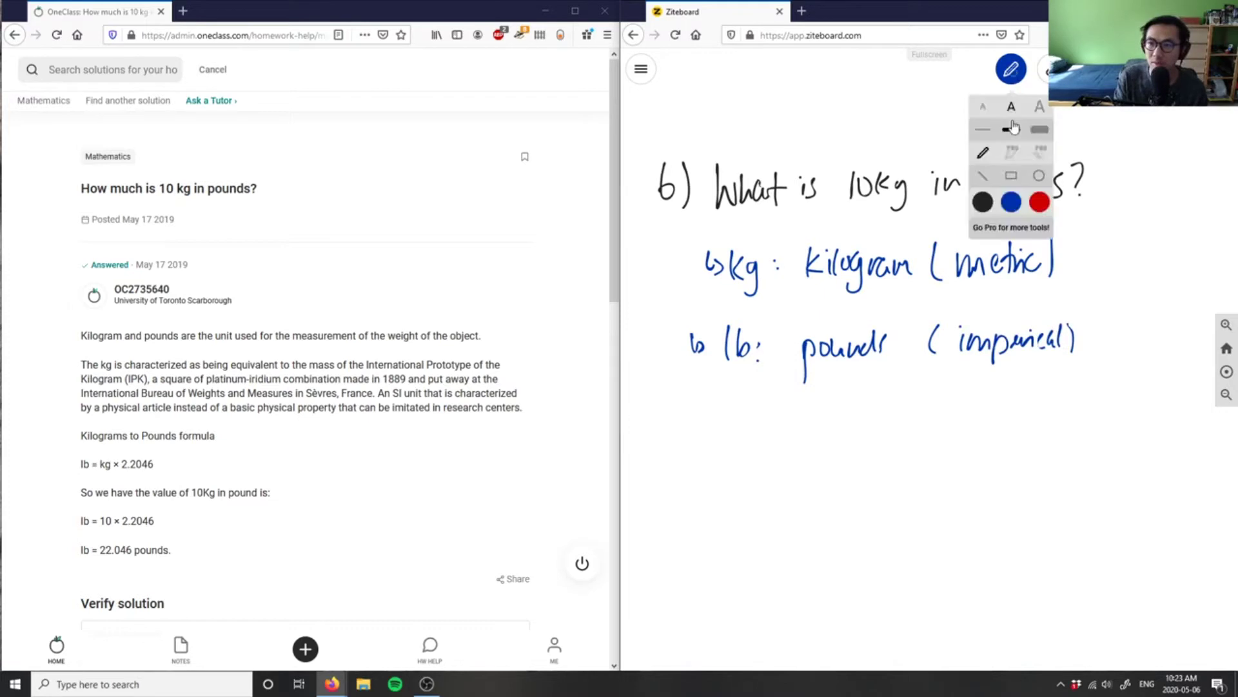
click(1010, 82)
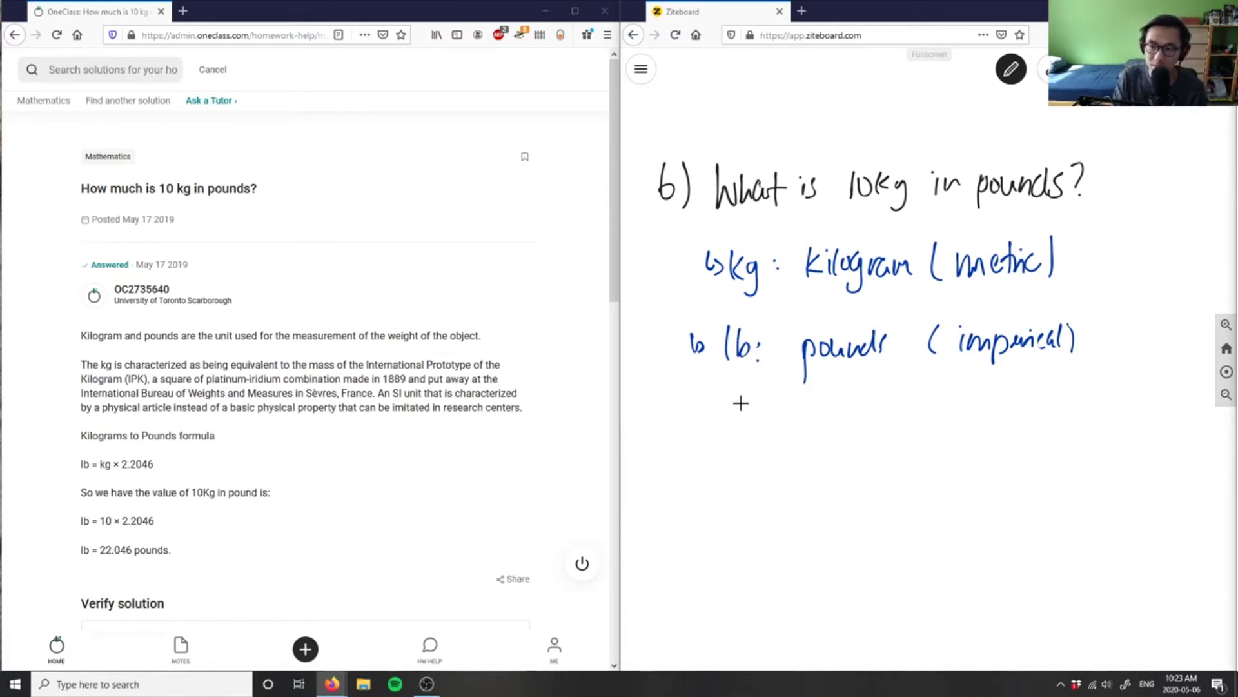
mouse_move(718, 421)
mouse_down()
mouse_move(717, 438)
mouse_move(746, 434)
mouse_move(768, 464)
mouse_move(748, 443)
mouse_move(825, 429)
mouse_move(853, 450)
mouse_move(867, 428)
mouse_move(900, 425)
mouse_move(899, 449)
mouse_move(923, 441)
mouse_move(910, 470)
mouse_up()
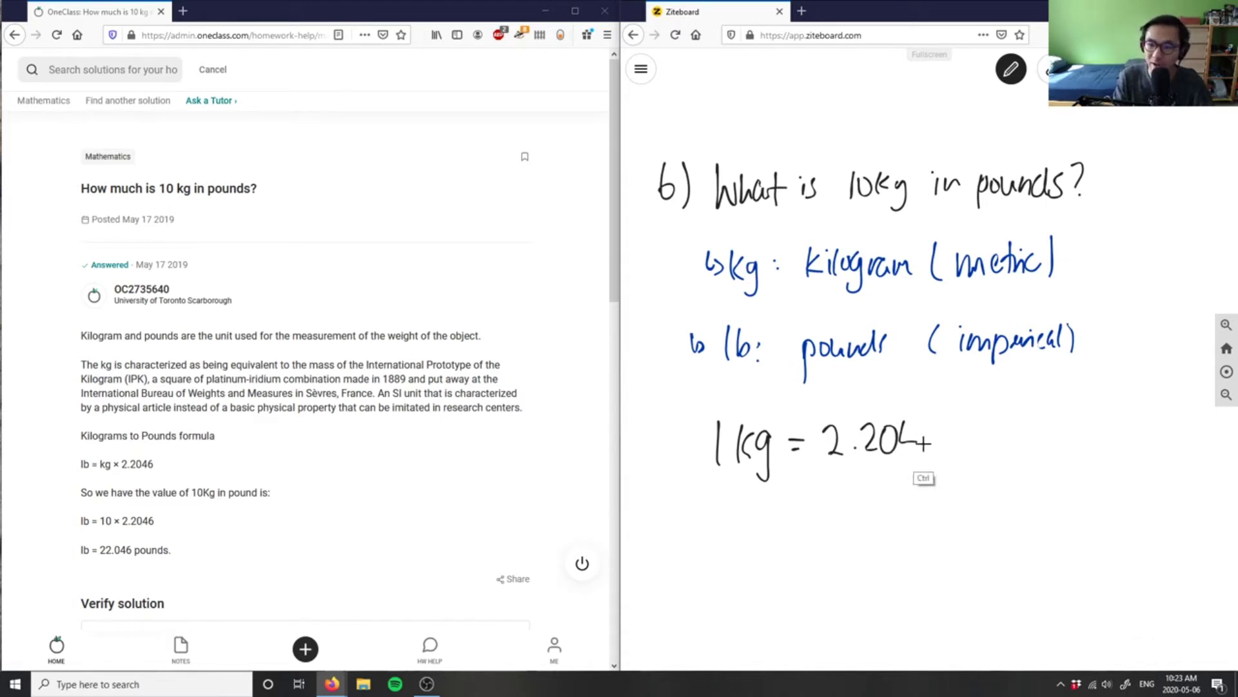
key(ctrl+z)
key(ctrl+z)
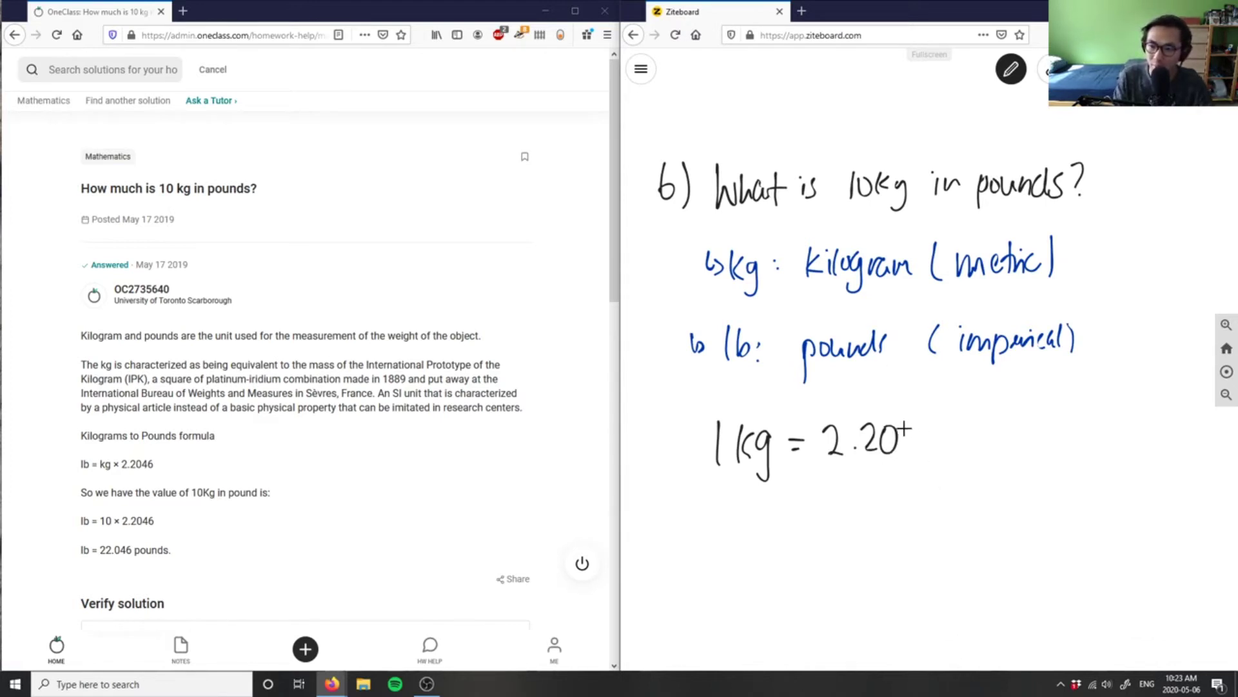
drag(908, 421, 924, 442)
mouse_move(916, 419)
mouse_down()
mouse_move(914, 455)
mouse_move(919, 443)
mouse_move(963, 454)
mouse_up()
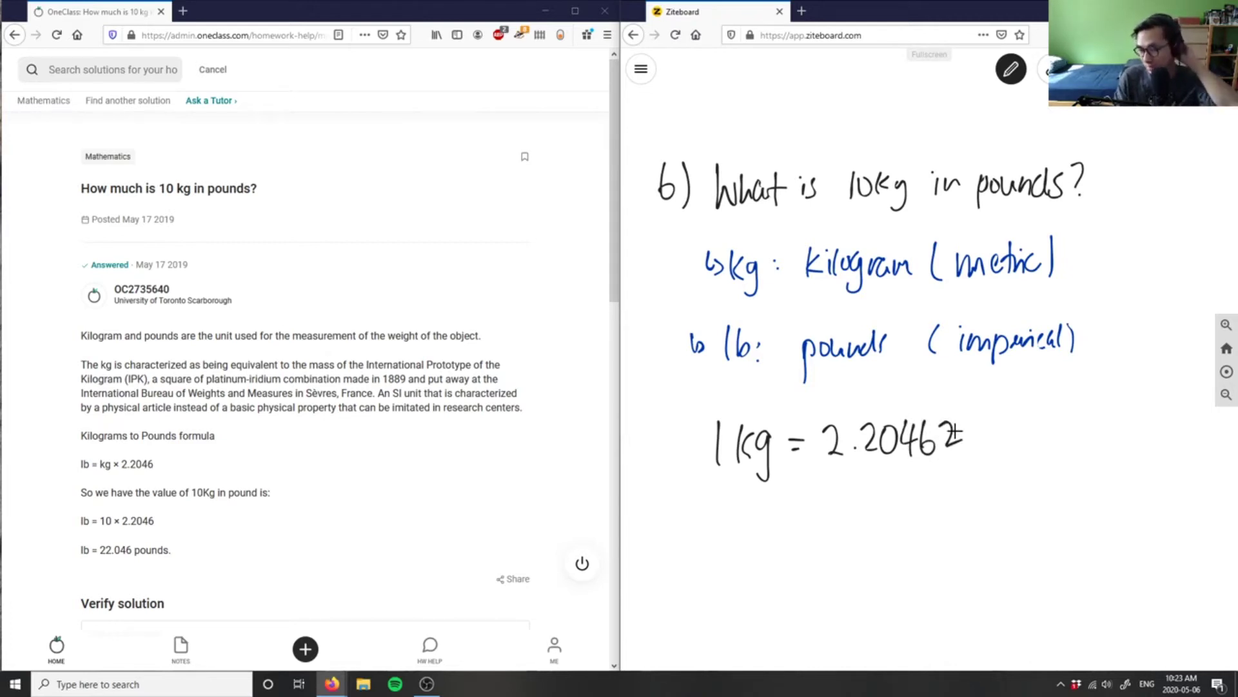
mouse_move(975, 419)
mouse_down()
mouse_move(977, 449)
mouse_move(1004, 439)
mouse_up()
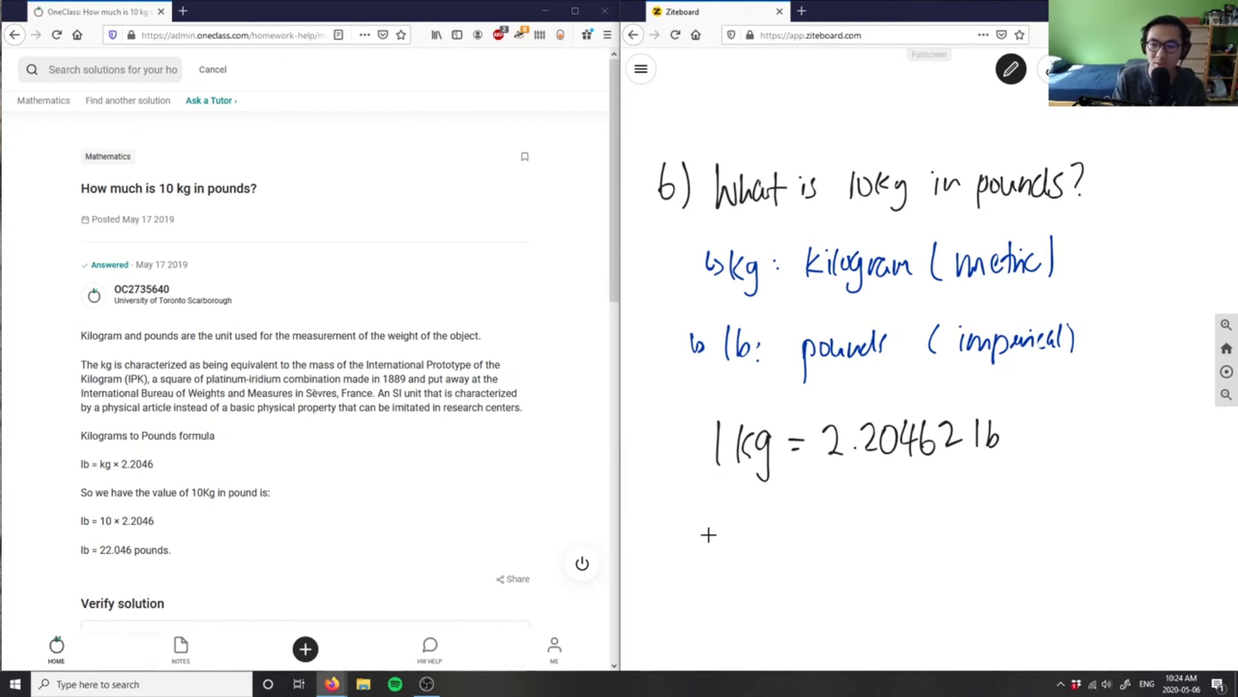
- Write 10kg × the fraction 2.20462 lb over 1 kg
mouse_move(677, 553)
mouse_down()
mouse_move(676, 582)
mouse_move(688, 559)
mouse_move(706, 587)
mouse_up()
mouse_move(723, 558)
mouse_down()
mouse_move(728, 599)
mouse_move(772, 579)
mouse_up()
mouse_move(771, 558)
mouse_down()
mouse_move(760, 581)
mouse_move(886, 558)
mouse_up()
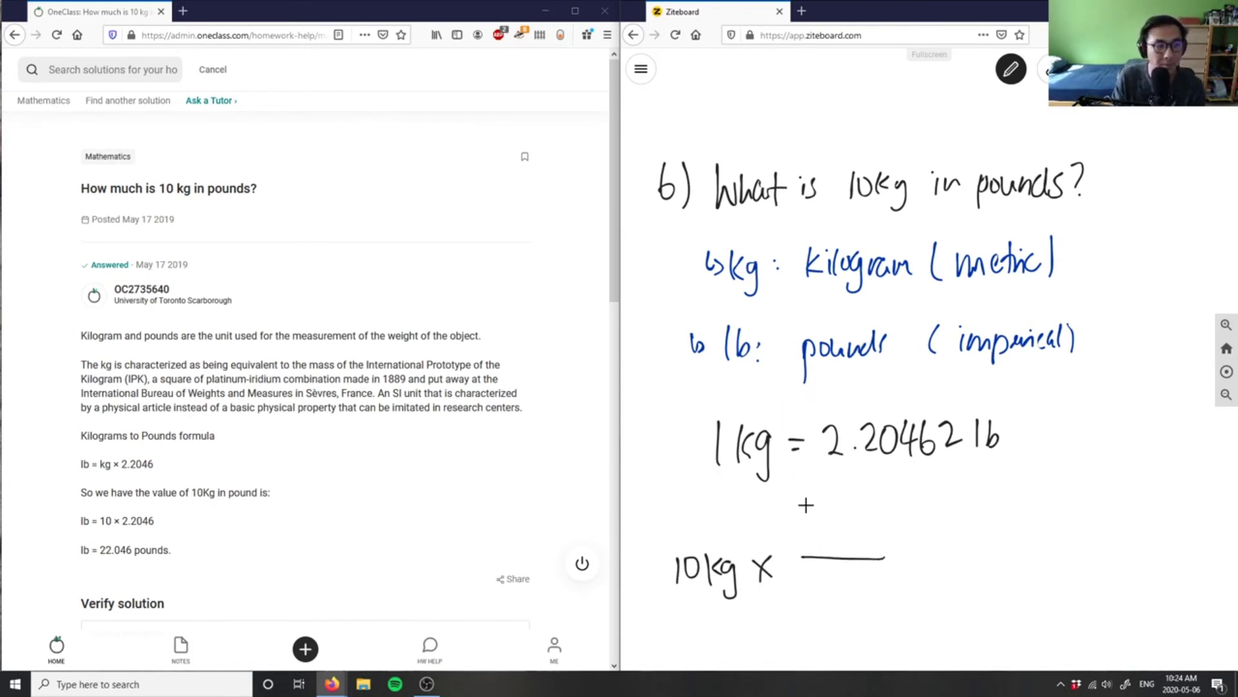
mouse_move(876, 517)
mouse_down()
mouse_move(877, 549)
mouse_move(890, 549)
mouse_move(880, 603)
mouse_up()
drag(895, 574, 906, 614)
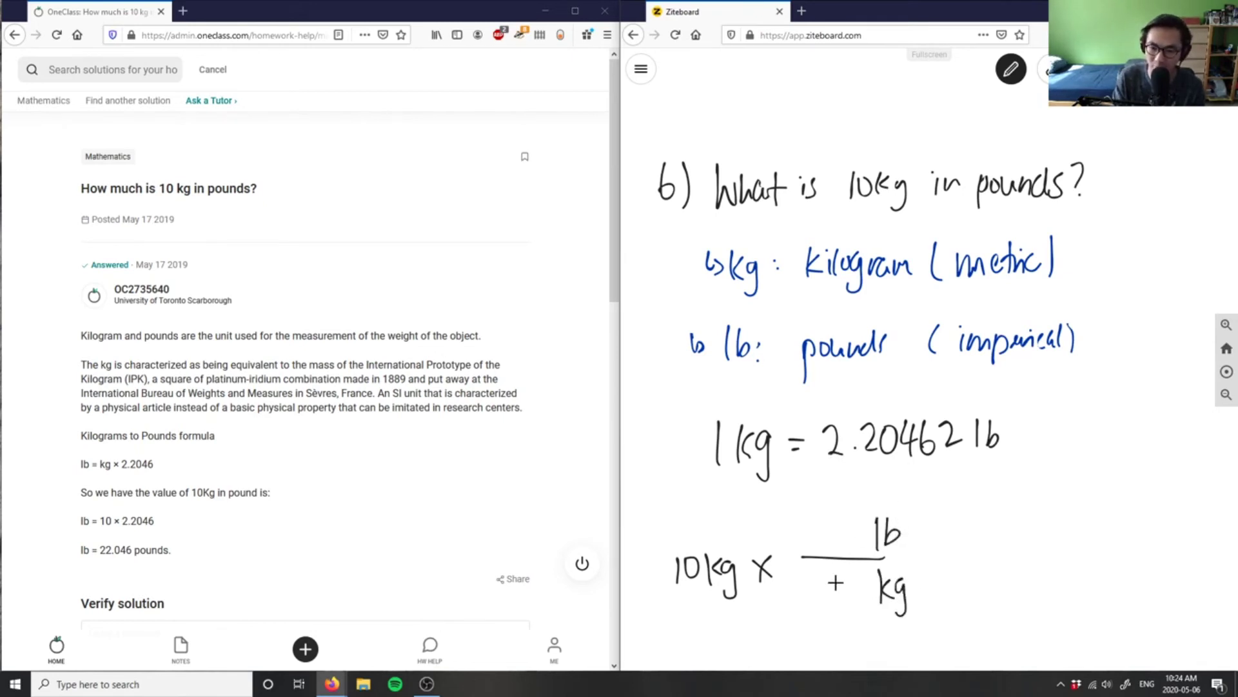
drag(837, 572, 837, 610)
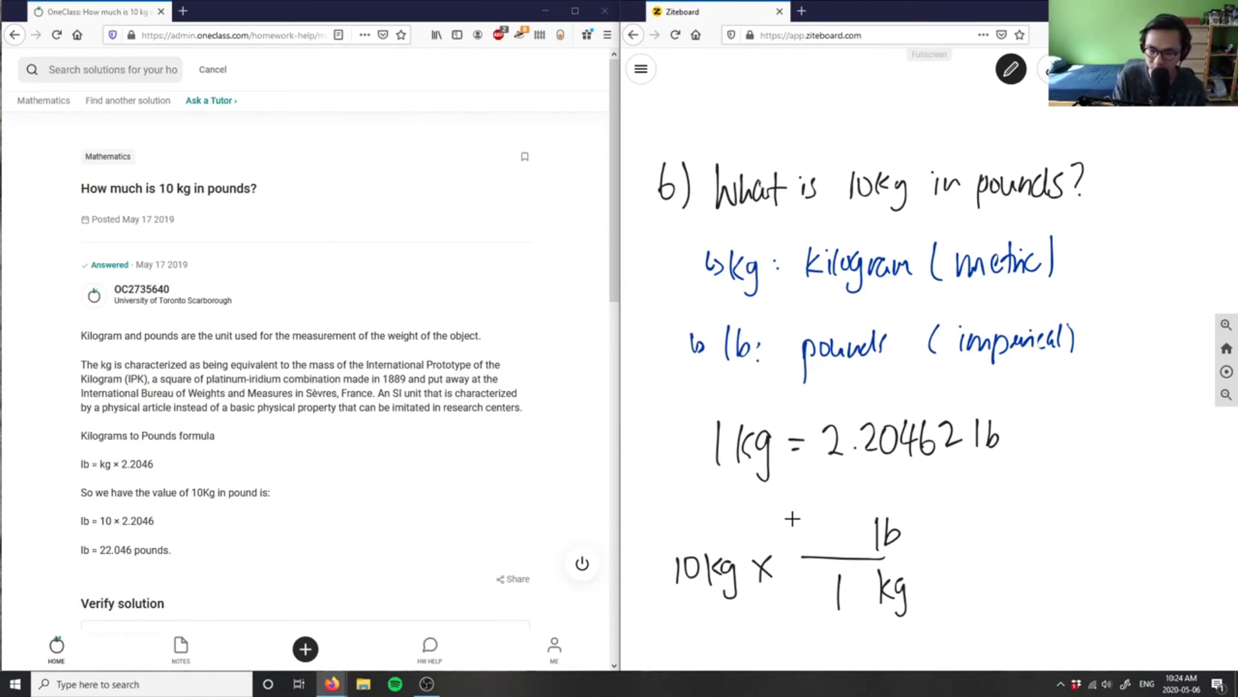
mouse_move(794, 514)
mouse_down()
mouse_move(811, 534)
mouse_move(875, 528)
mouse_up()
- Add an equals sign, cancel both kg units, and begin writing 22
drag(947, 569, 971, 564)
drag(946, 574, 972, 570)
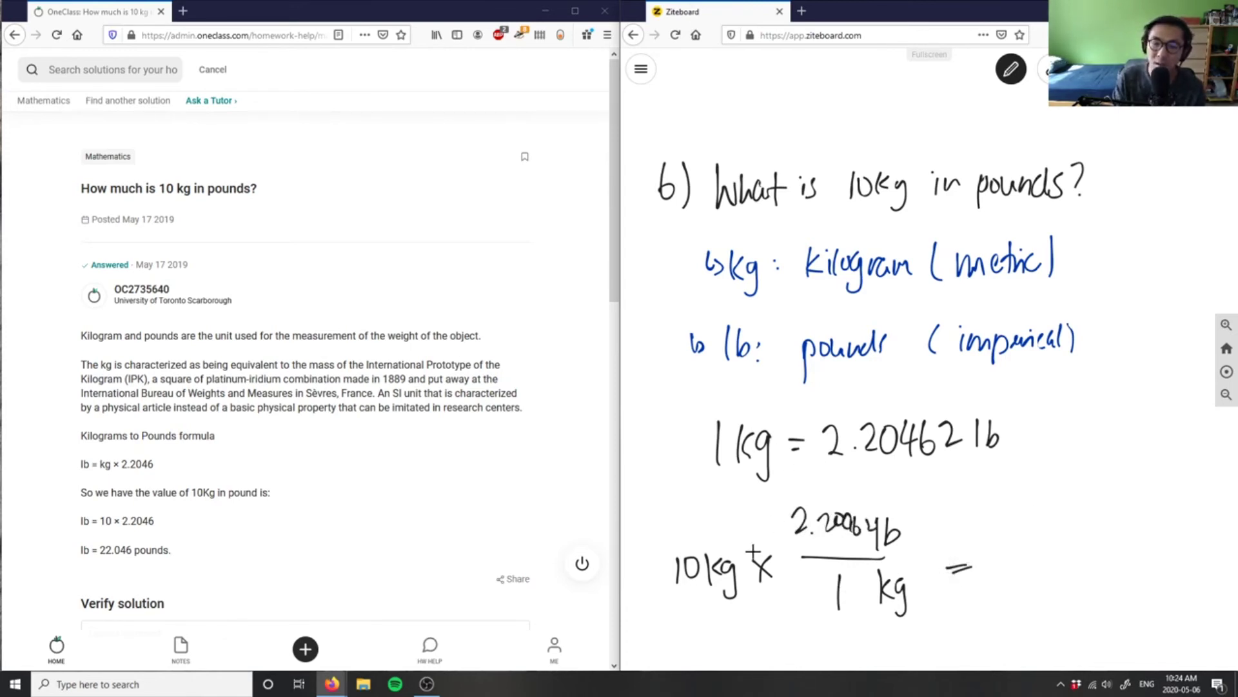
drag(752, 546, 712, 589)
drag(918, 569, 879, 618)
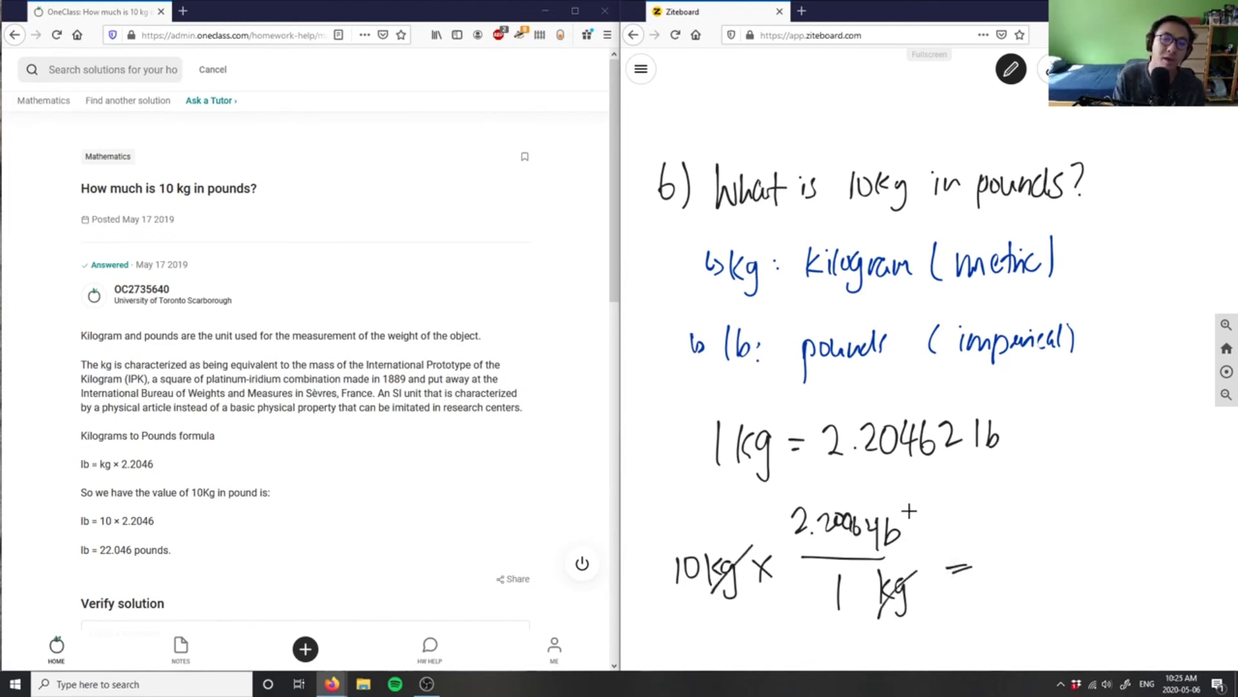
drag(916, 501, 883, 536)
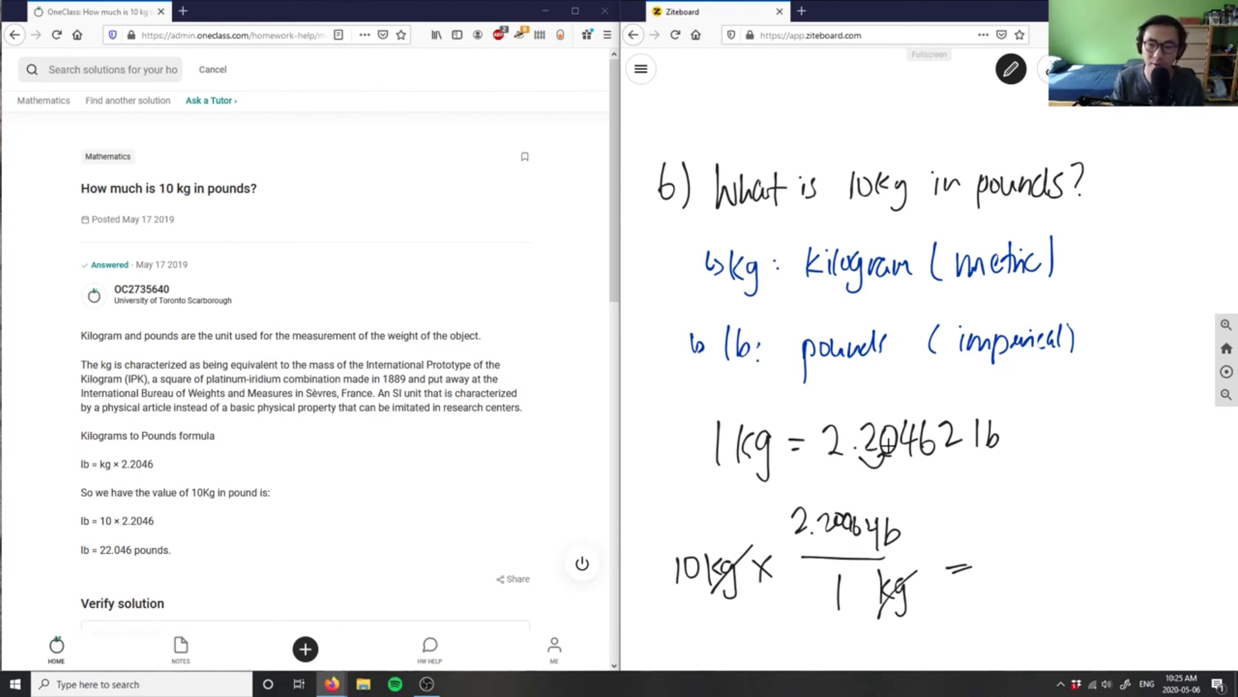
mouse_move(987, 552)
mouse_down()
mouse_move(1006, 578)
mouse_move(1026, 576)
mouse_move(1058, 548)
mouse_move(1116, 536)
mouse_move(1127, 563)
mouse_up()
- Finish '= 22.0462 lb.' and write the rounded answer '= 22lb.' on the line below
click(1140, 562)
drag(993, 626, 1019, 631)
drag(1035, 610, 1061, 636)
drag(1053, 603, 1074, 634)
click(1079, 622)
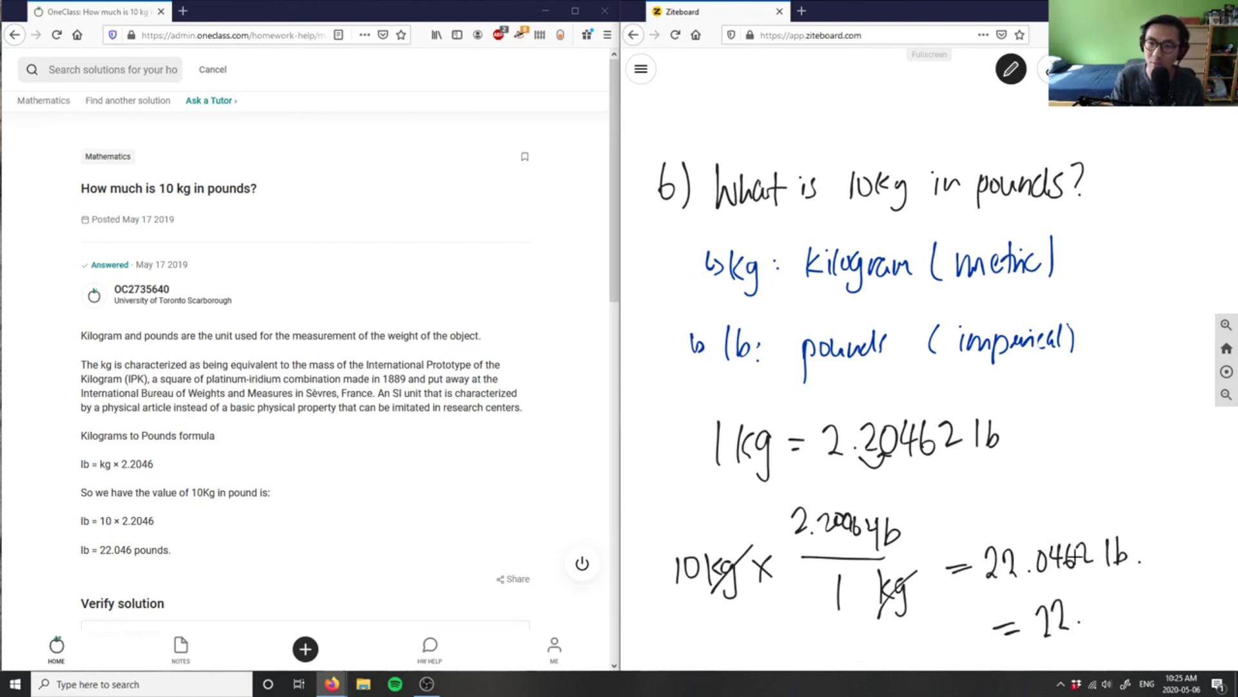
key(ctrl+z)
key(ctrl+z)
key(ctrl+z)
key(ctrl+z)
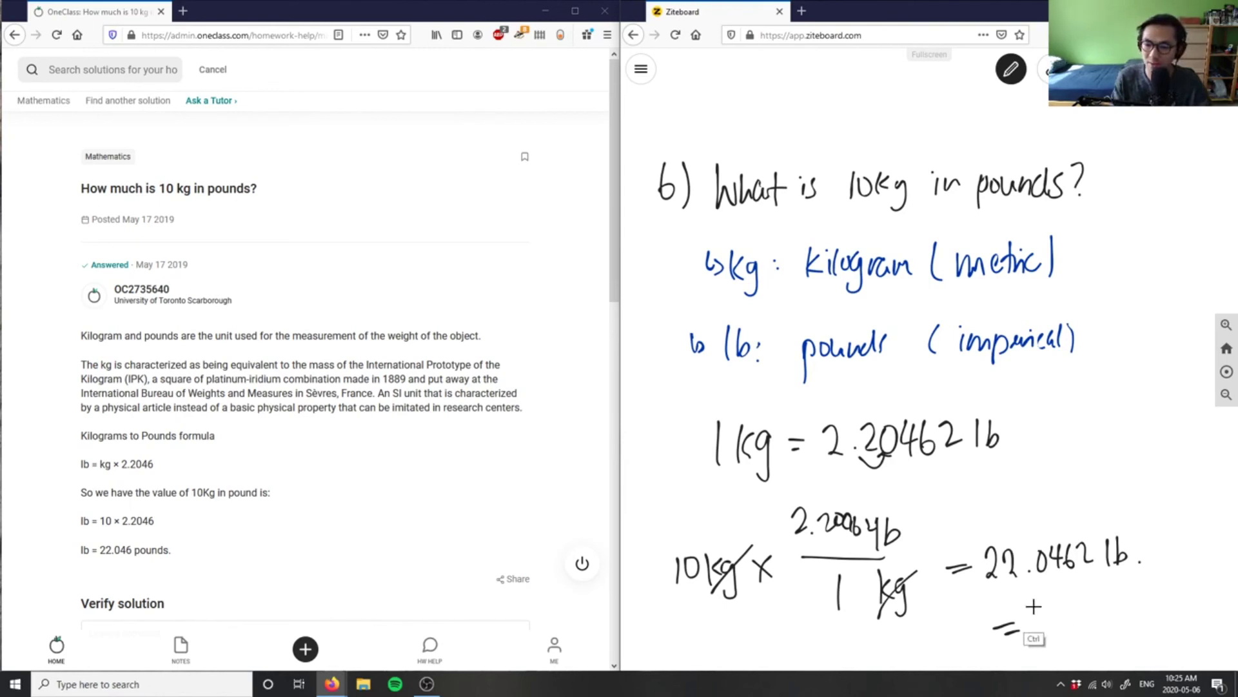
key(ctrl+z)
mouse_move(967, 599)
mouse_down()
mouse_move(992, 597)
mouse_move(993, 614)
mouse_move(1021, 629)
mouse_up()
mouse_move(1023, 603)
mouse_down()
mouse_move(1043, 629)
mouse_move(1064, 627)
mouse_up()
click(1077, 622)
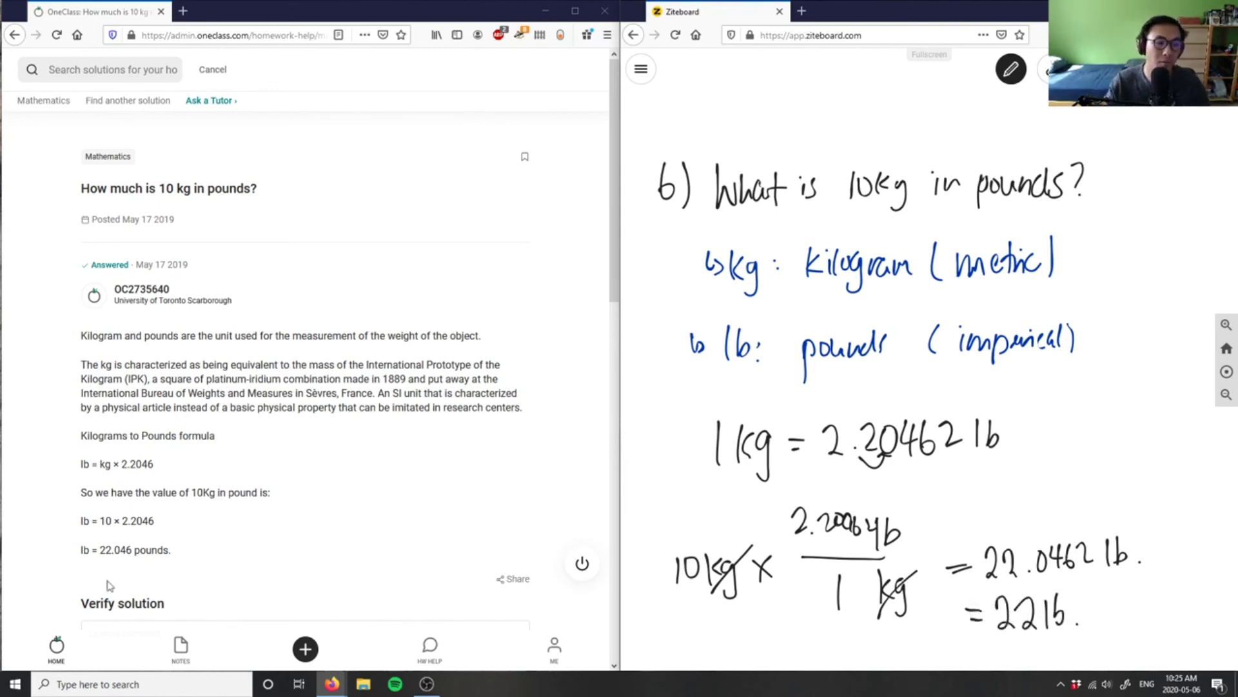
- On the OneClass answer, start a comment reading 'Solution is correct, good analys'
drag(115, 550, 242, 544)
click(242, 544)
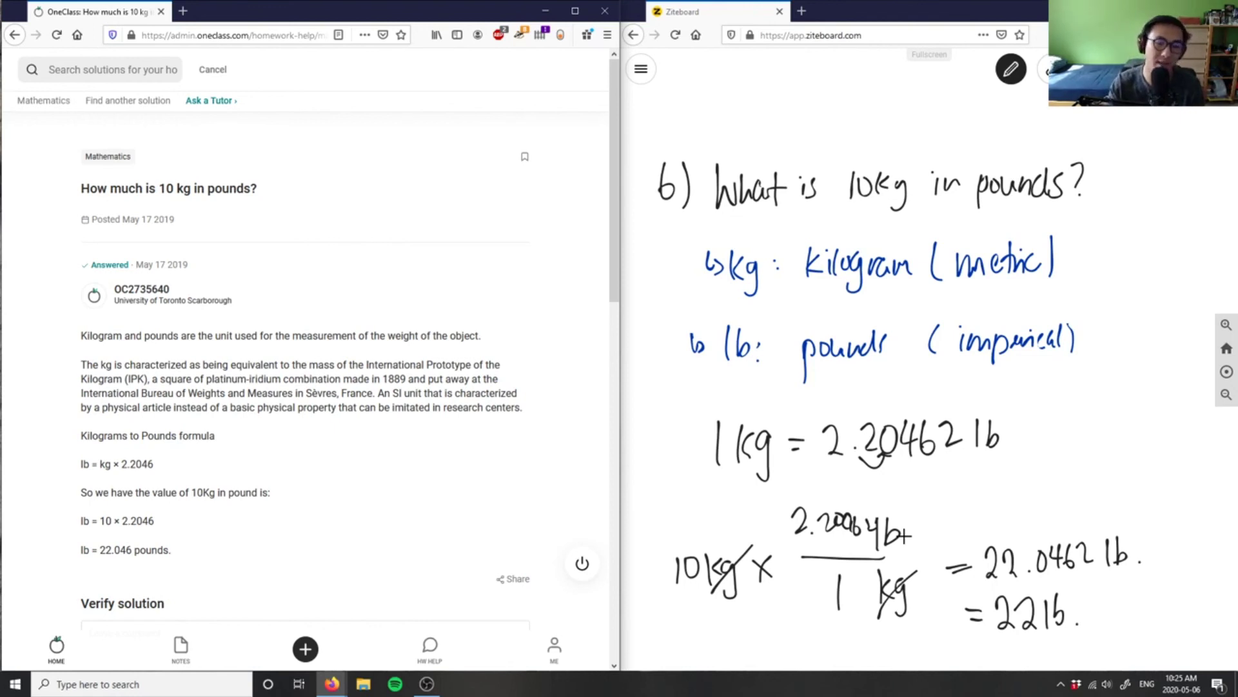
scroll(558, 426, down, 2)
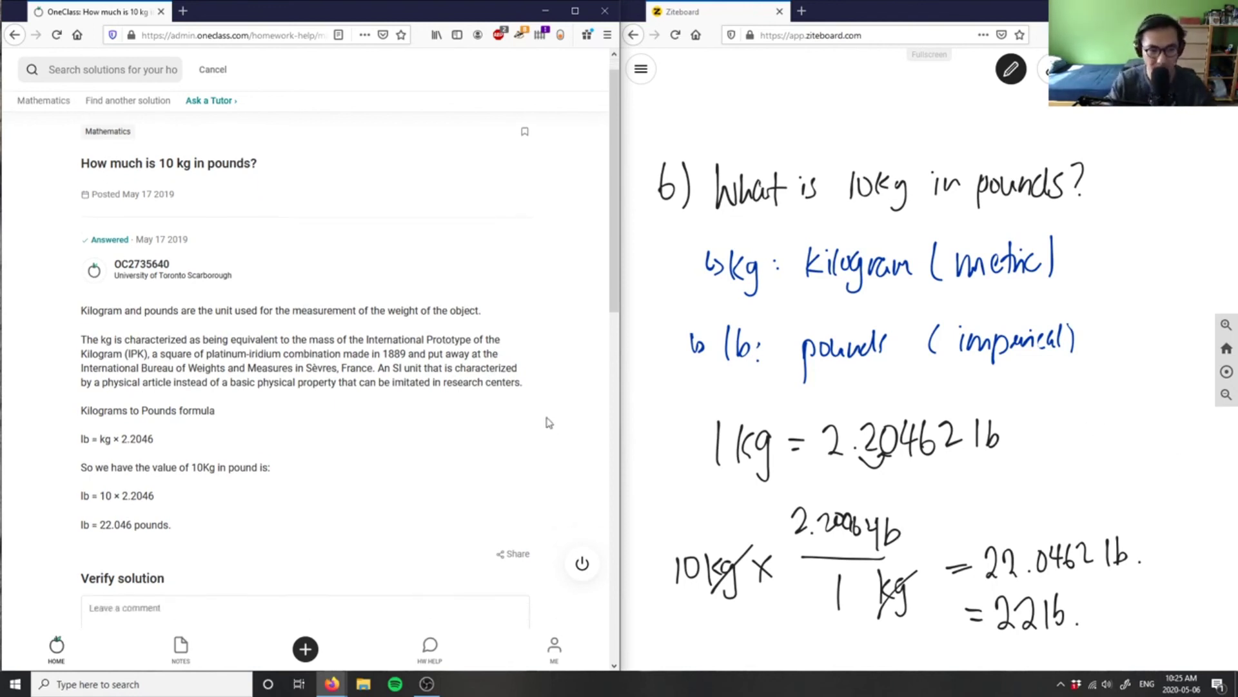
click(452, 507)
text(Soluiton)
key(BackSpace)
key(BackSpace)
text(tion )
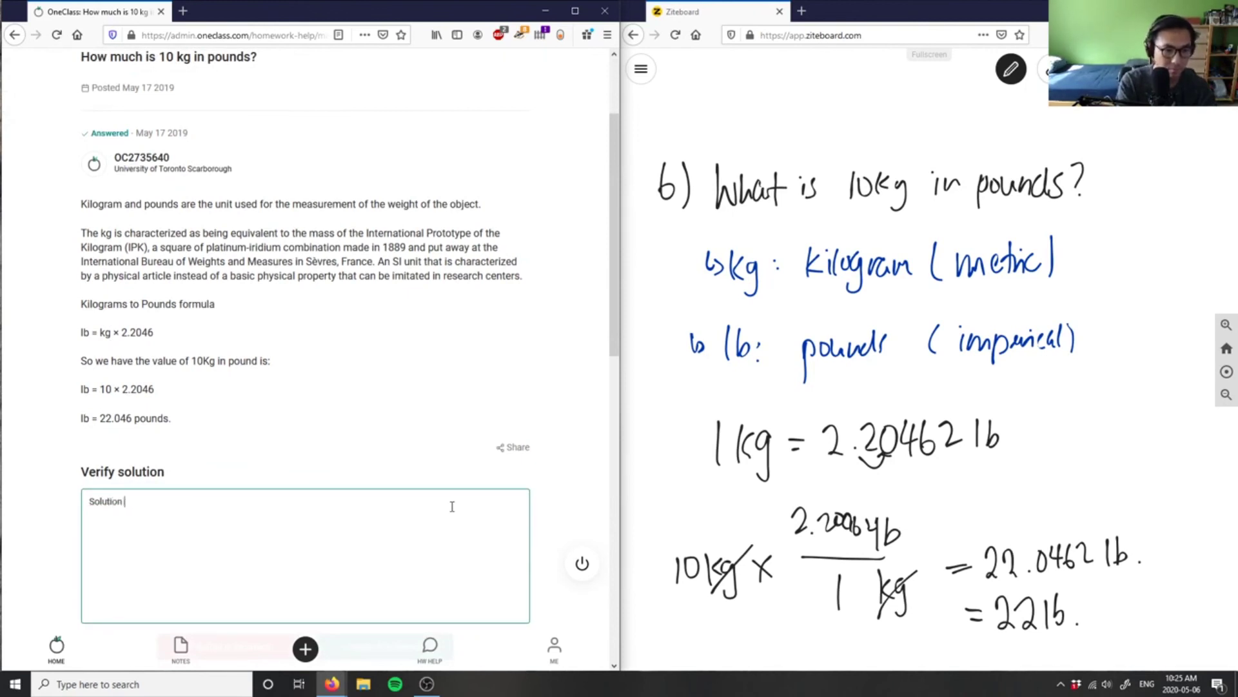
text(is correct, good analys)
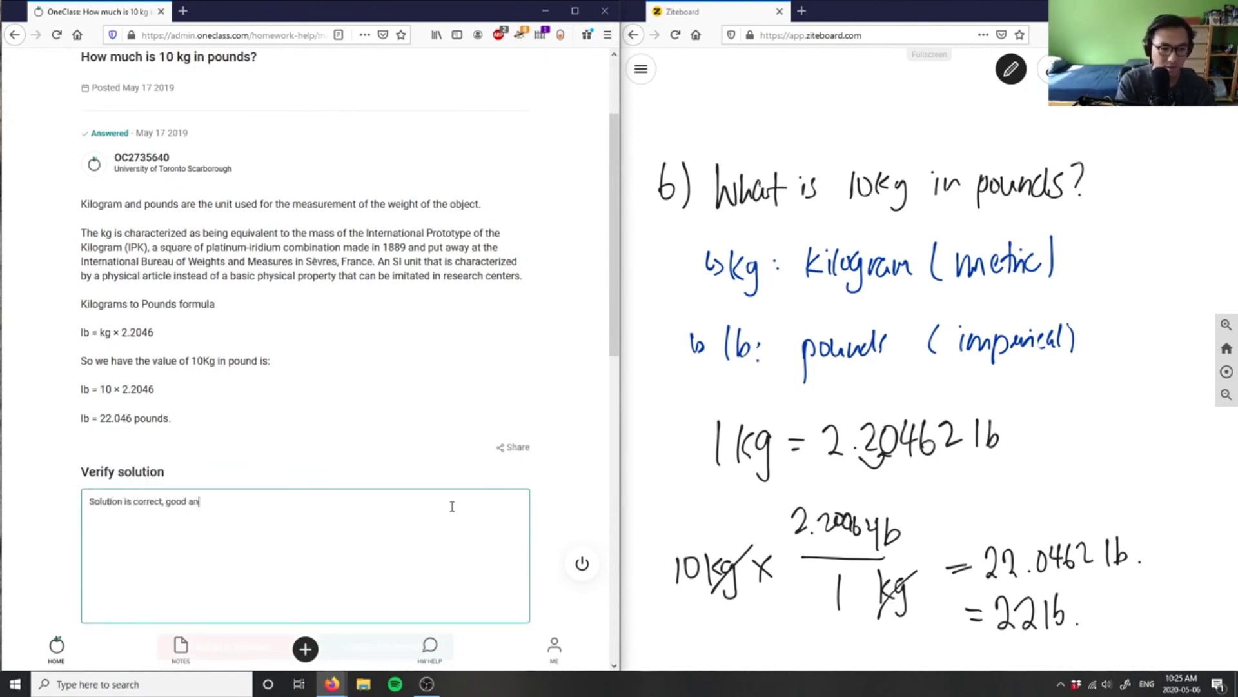